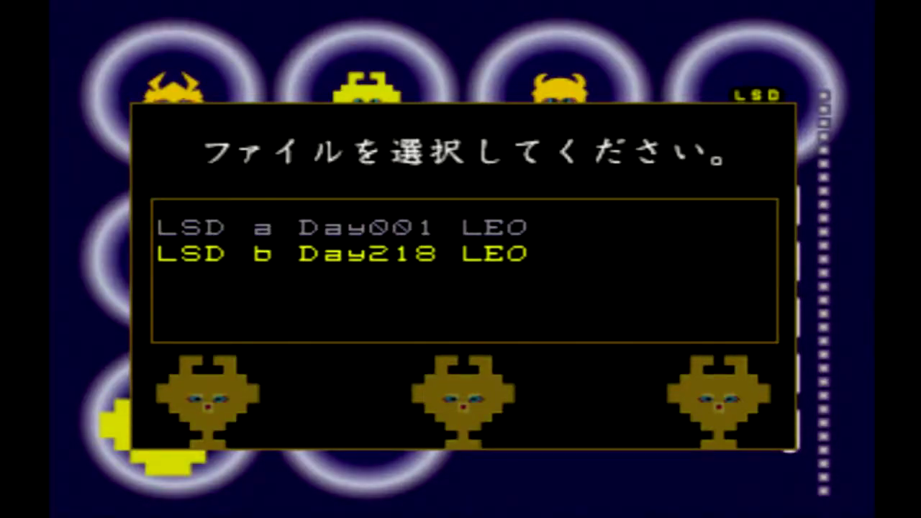
Step: Load the 'LSD b Day218' save and start the Day 218 dream
{"action": "key", "text": "Return"}
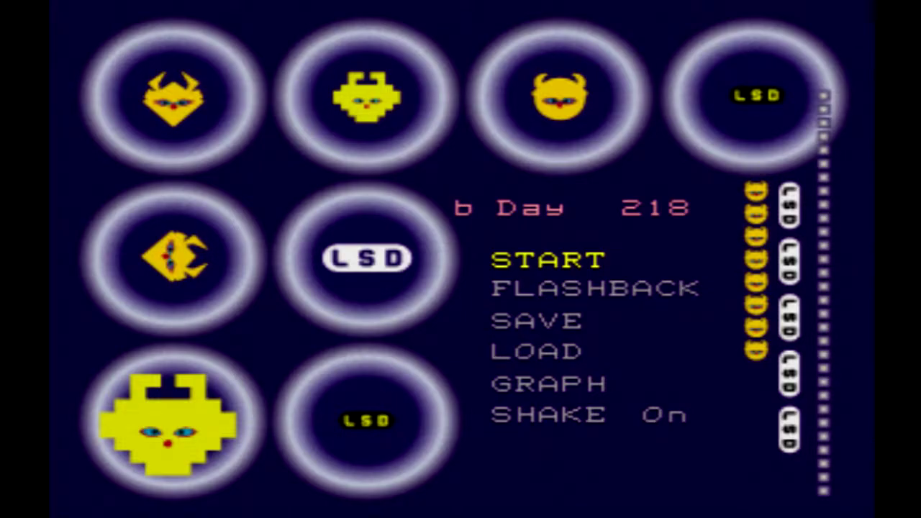
{"action": "key", "text": "Return"}
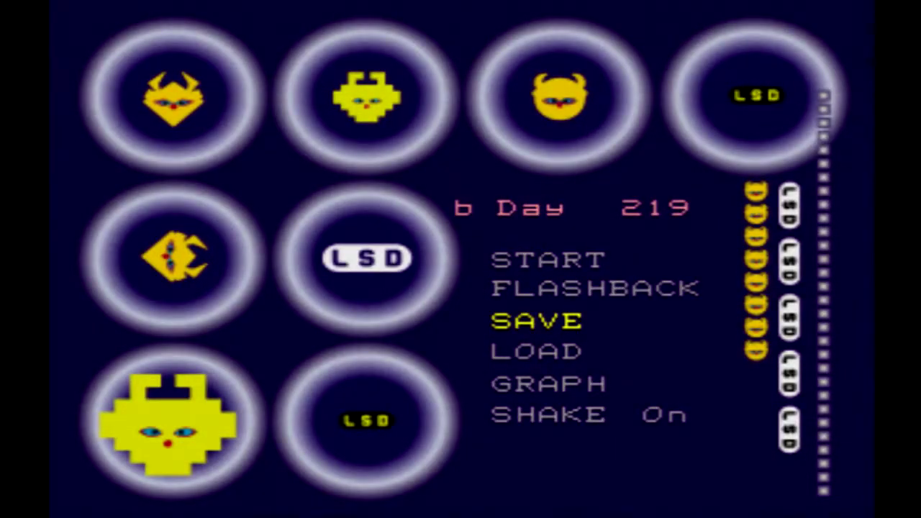
Step: Save the Day 219 session with the LEO comment, overwriting the existing memory-card file
{"action": "key", "text": "Return"}
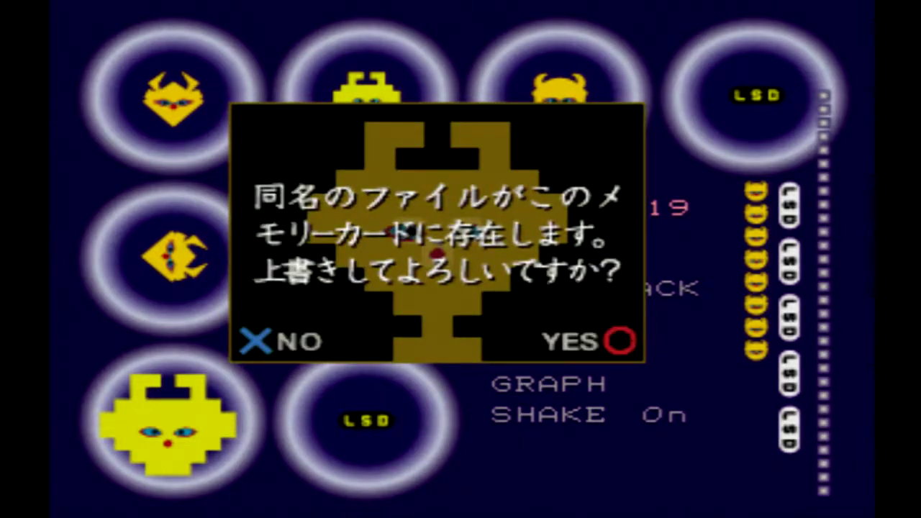
{"action": "key", "text": "Return"}
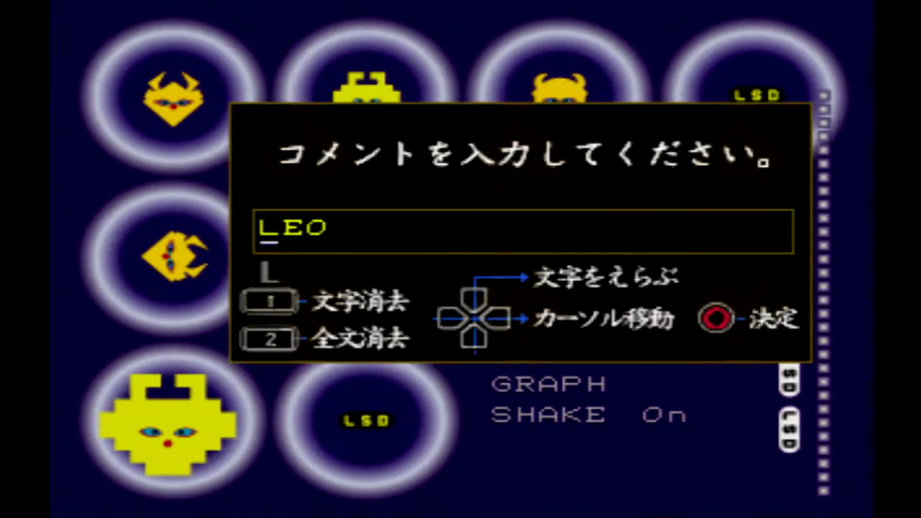
{"action": "key", "text": "Return"}
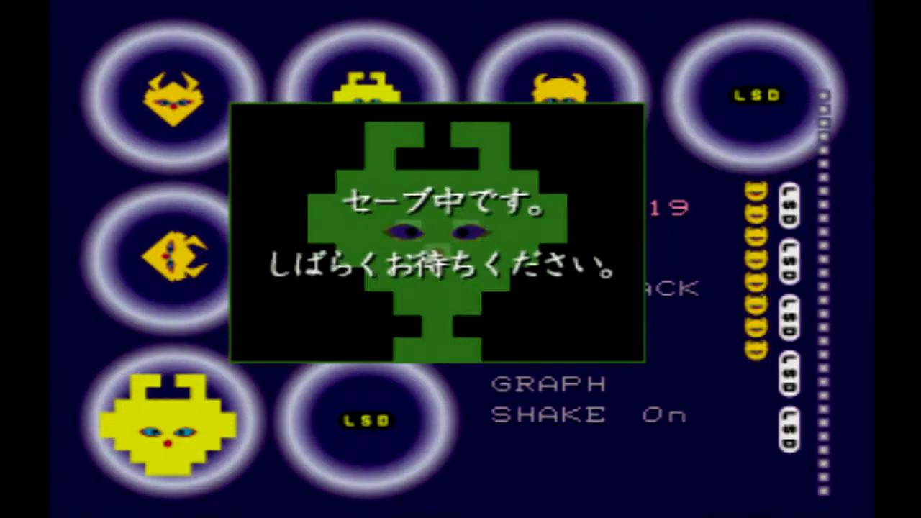
{"action": "key", "text": "Down"}
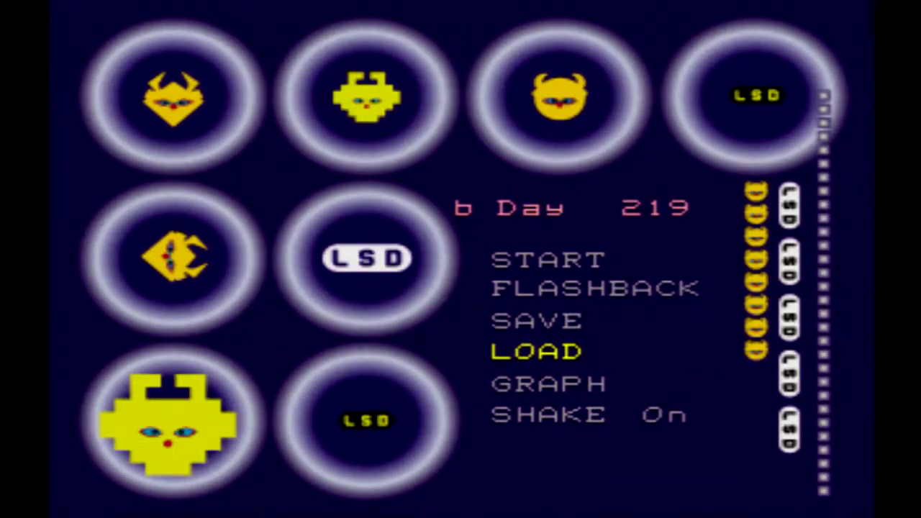
Step: Open the load list and highlight the 'LSD b Day219 LEO' save
{"action": "key", "text": "Return"}
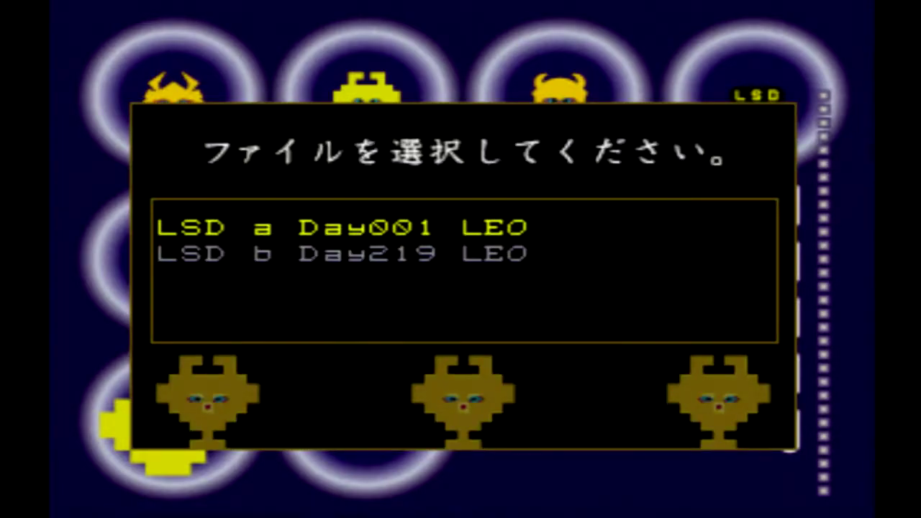
{"action": "key", "text": "Down"}
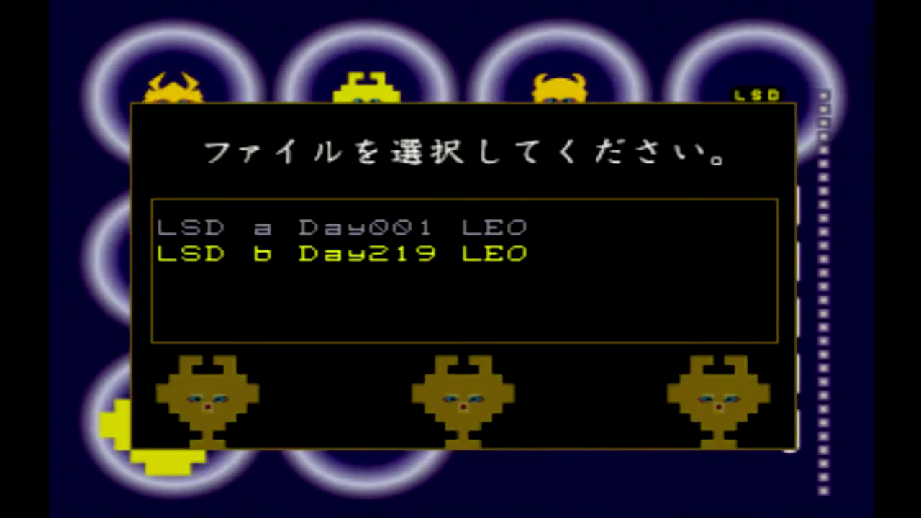